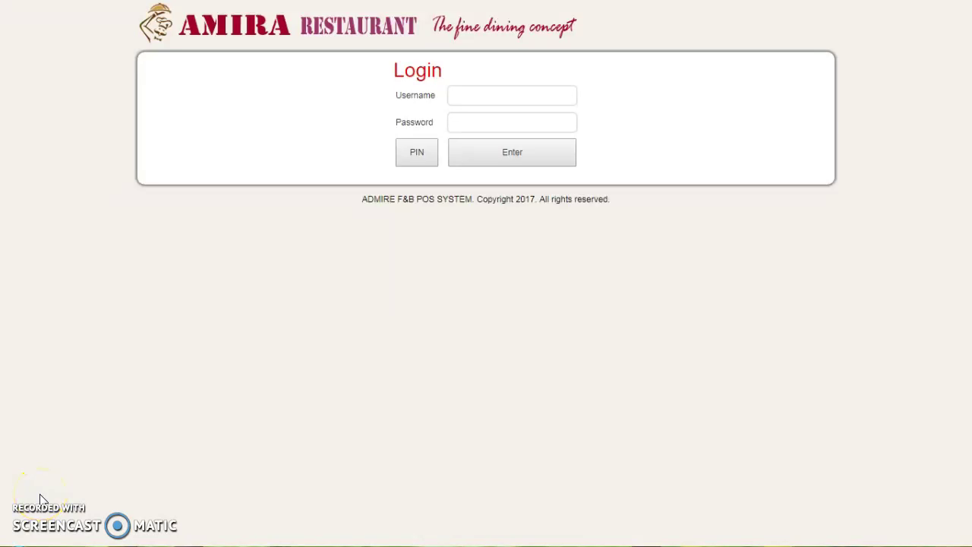
- Log in as Administrator using the four-digit PIN code
{"action": "left_click", "coordinate": [423, 166]}
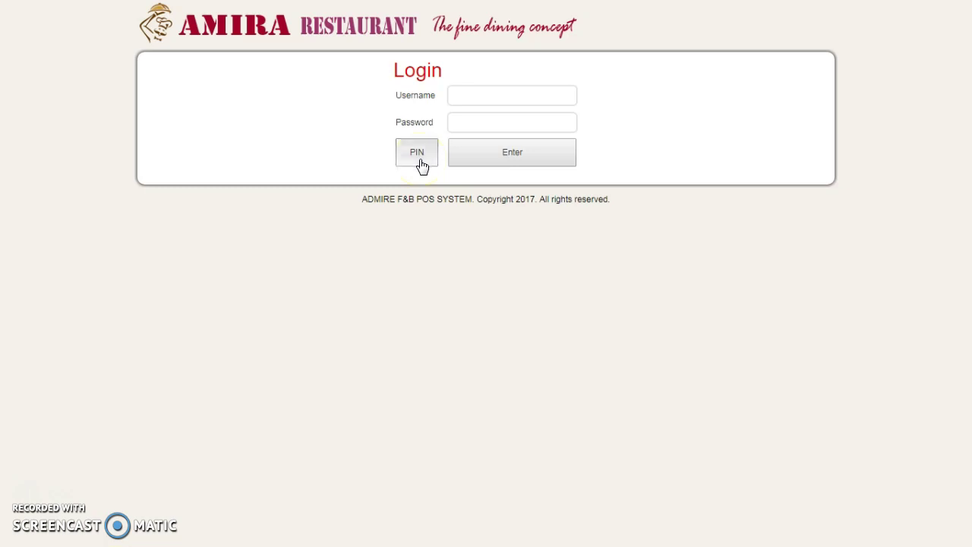
{"action": "left_click", "coordinate": [444, 173]}
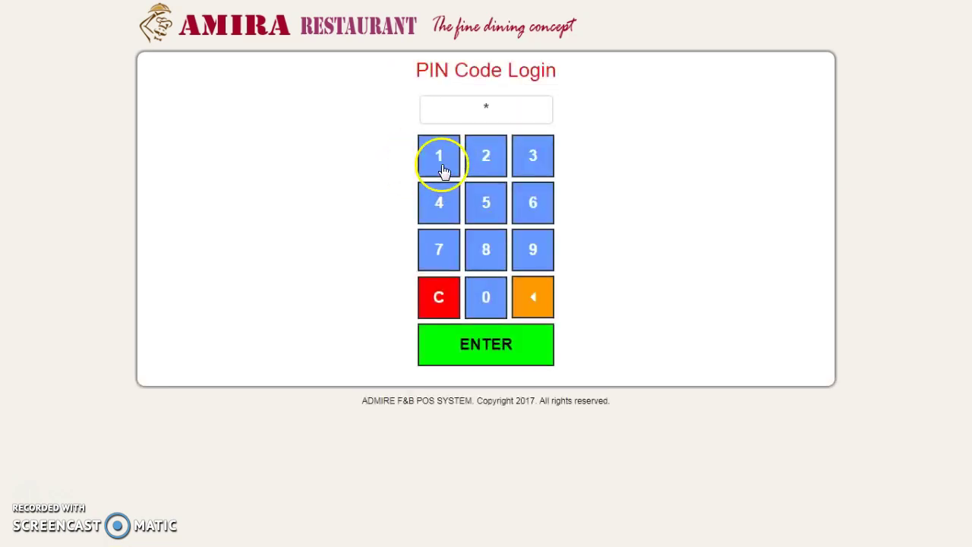
{"action": "left_click", "coordinate": [444, 172]}
{"action": "left_click", "coordinate": [445, 172]}
{"action": "left_click", "coordinate": [496, 338]}
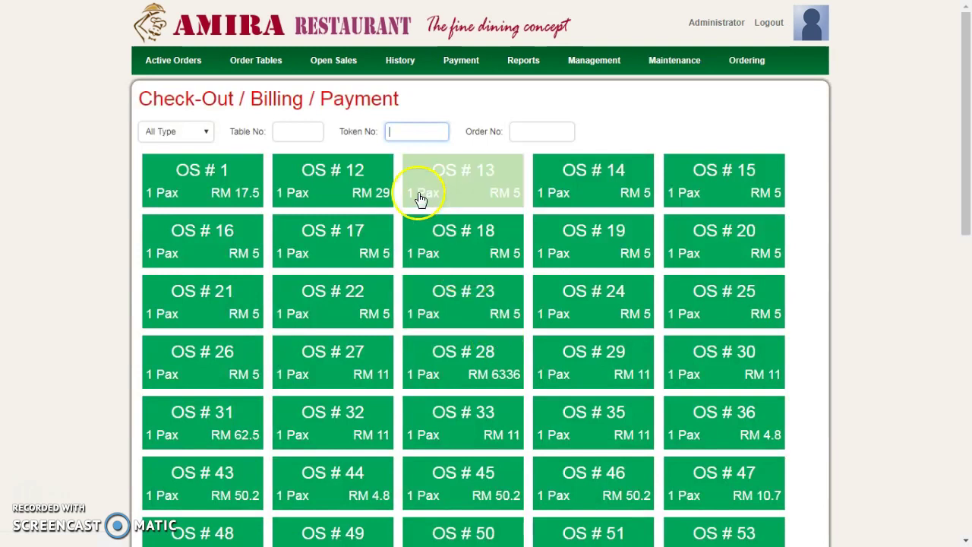
- Review the Products list, then view the Category and Product Listing page
{"action": "left_click", "coordinate": [585, 61]}
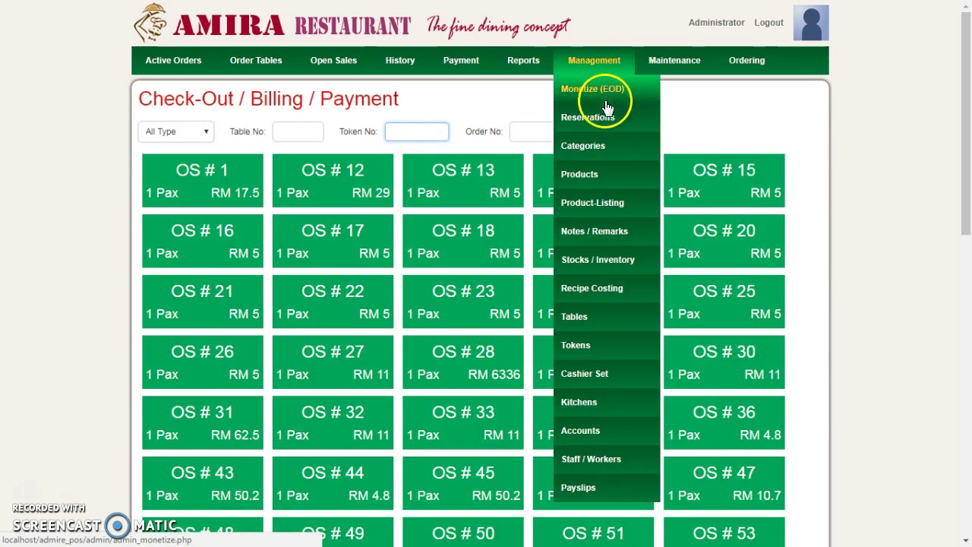
{"action": "left_click", "coordinate": [601, 174]}
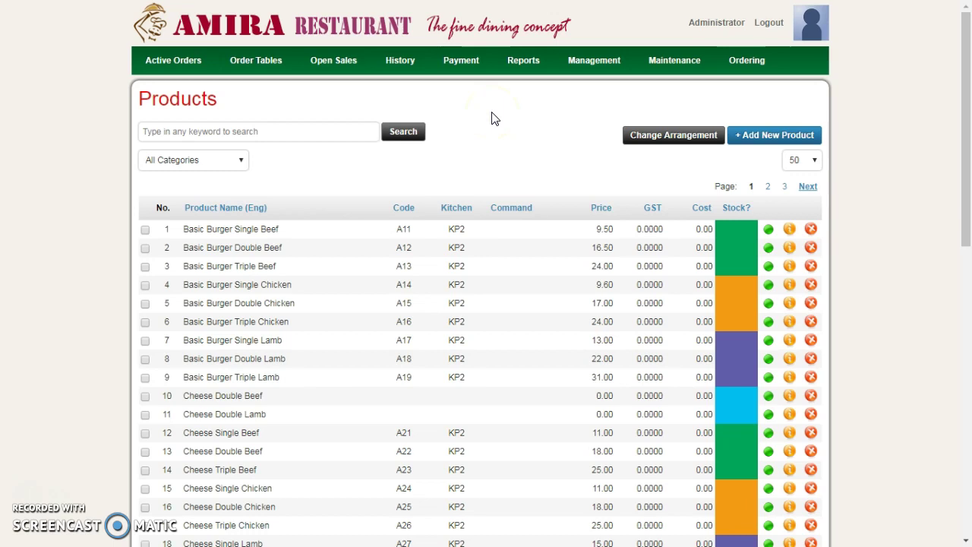
{"action": "left_click", "coordinate": [593, 60]}
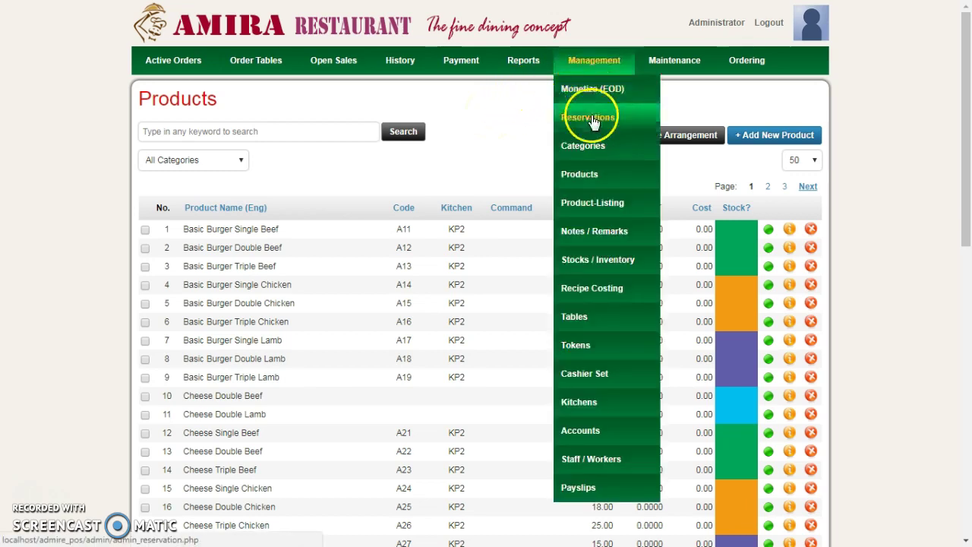
{"action": "left_click", "coordinate": [630, 207]}
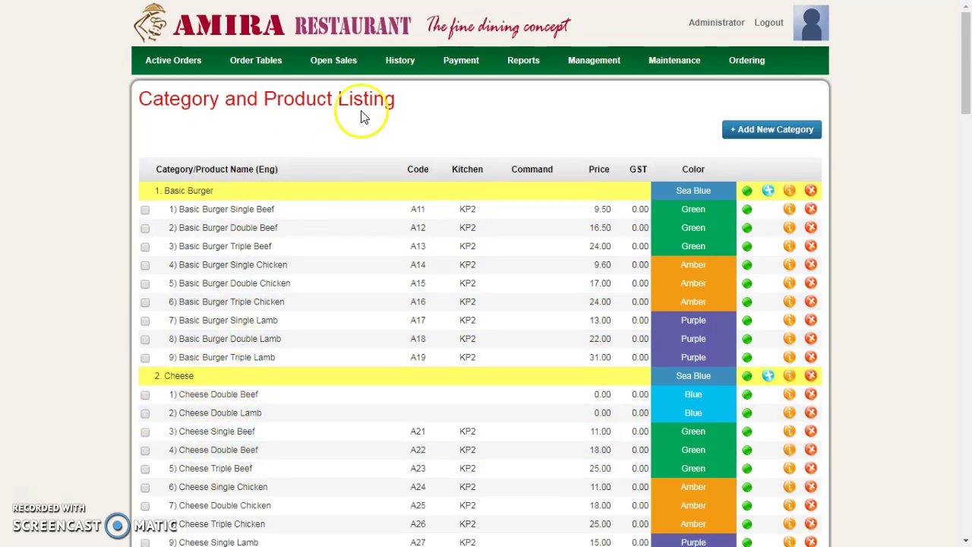
- Show the CheesyNizer products A31–A39 on the Open Sales ordering screen
{"action": "left_click", "coordinate": [400, 61]}
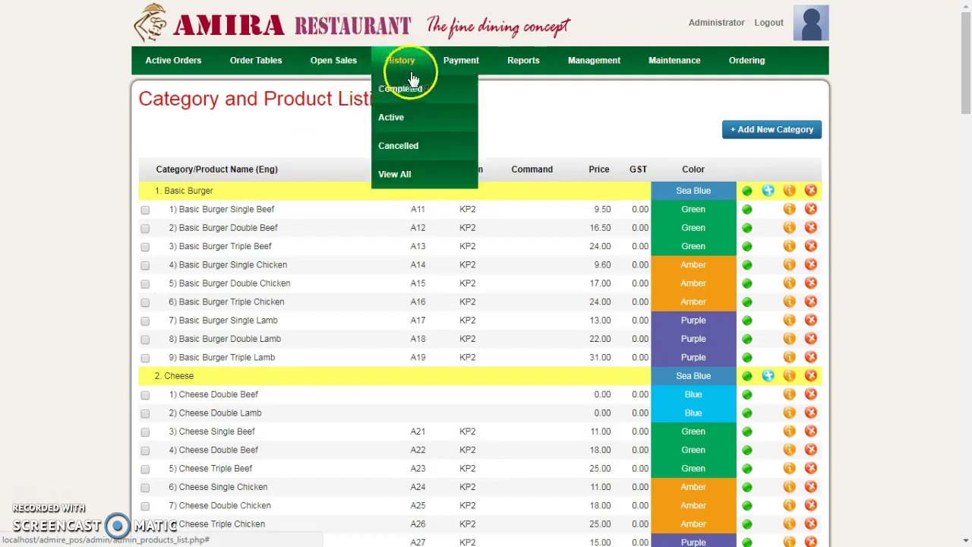
{"action": "left_click", "coordinate": [352, 64]}
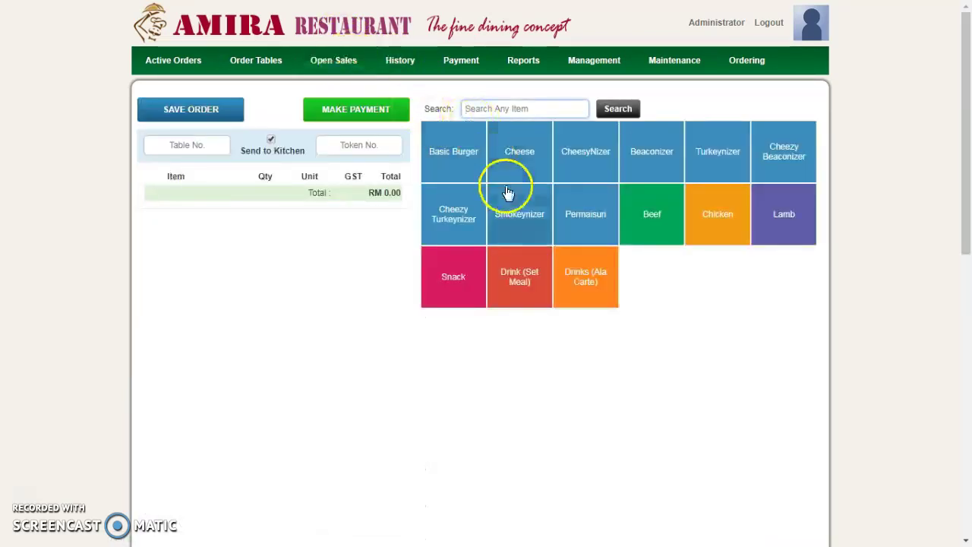
{"action": "left_click", "coordinate": [572, 178]}
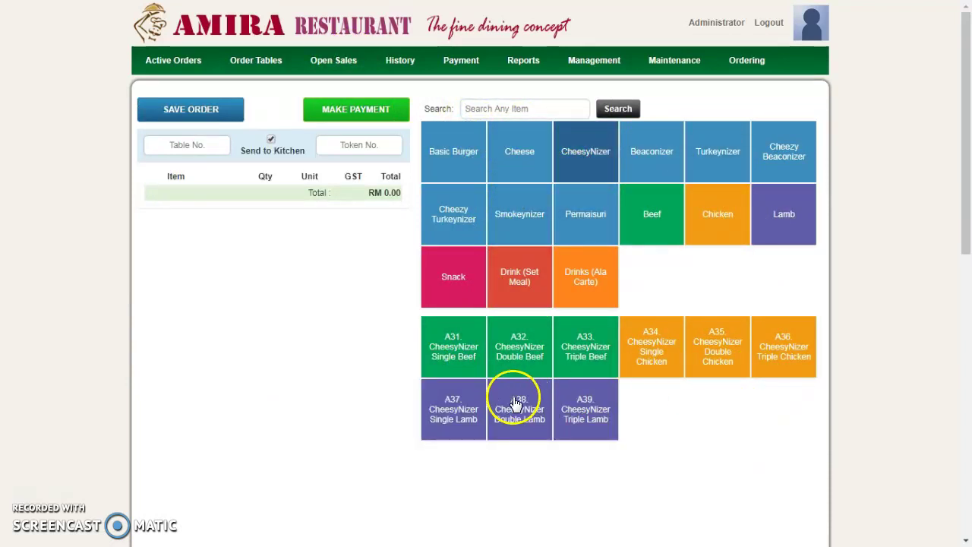
{"action": "left_click", "coordinate": [596, 60]}
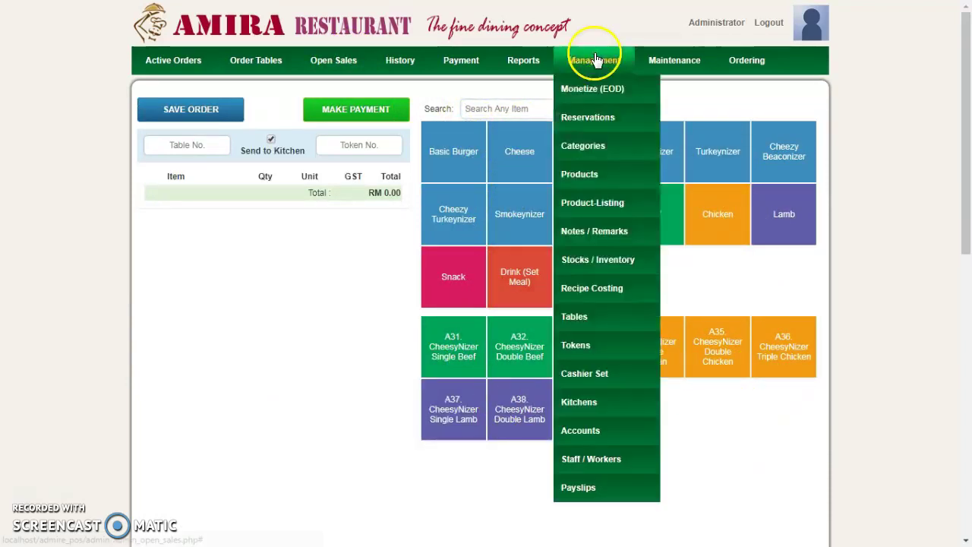
- Start a new product entry in the 11. Chicken category
{"action": "left_click", "coordinate": [596, 175]}
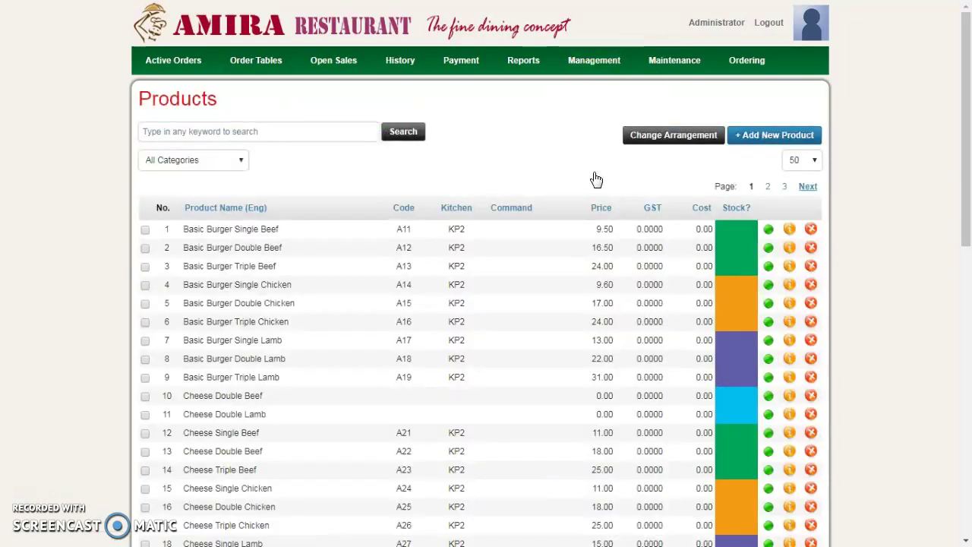
{"action": "left_click", "coordinate": [766, 149]}
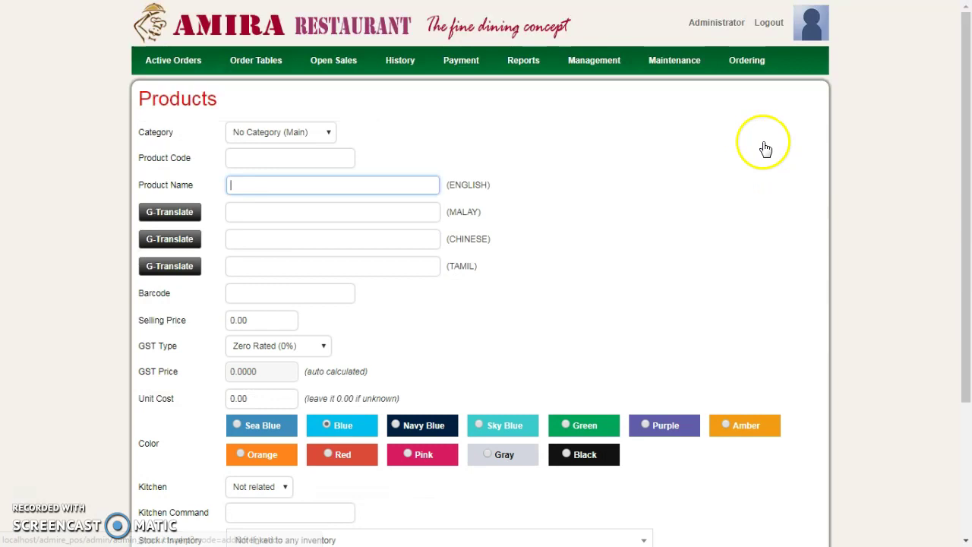
{"action": "left_click", "coordinate": [300, 136]}
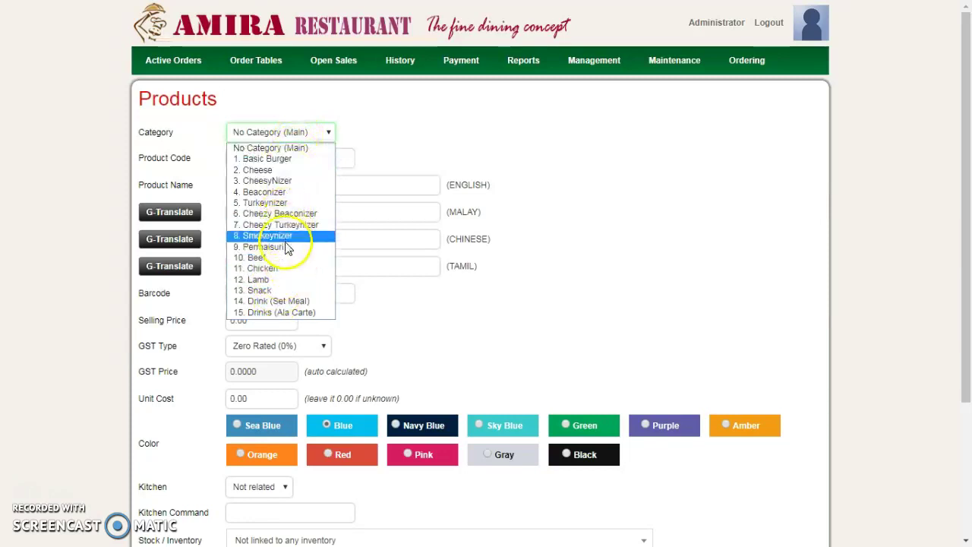
{"action": "left_click", "coordinate": [286, 269]}
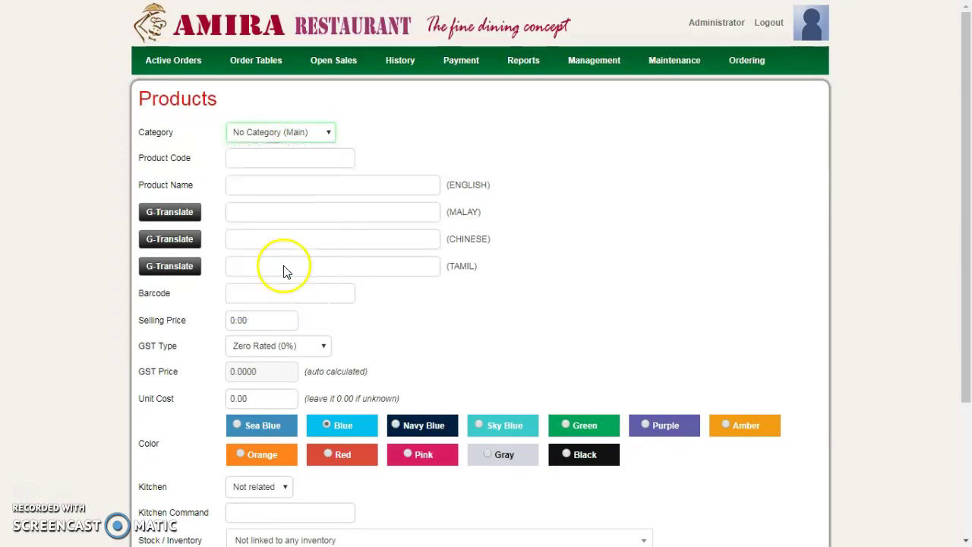
- Enter 'Chicken Rice' as the English product name
{"action": "left_click", "coordinate": [288, 189]}
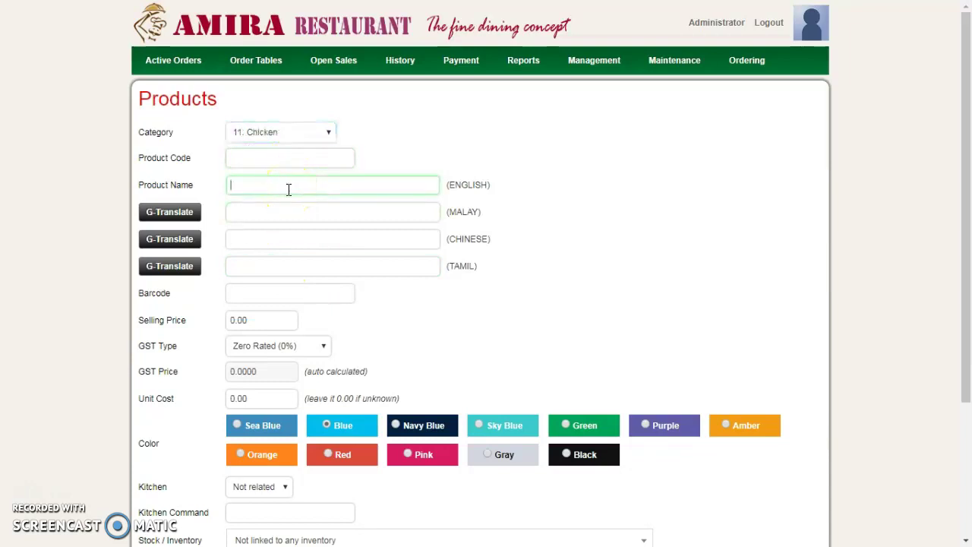
{"action": "type", "text": "Chic"}
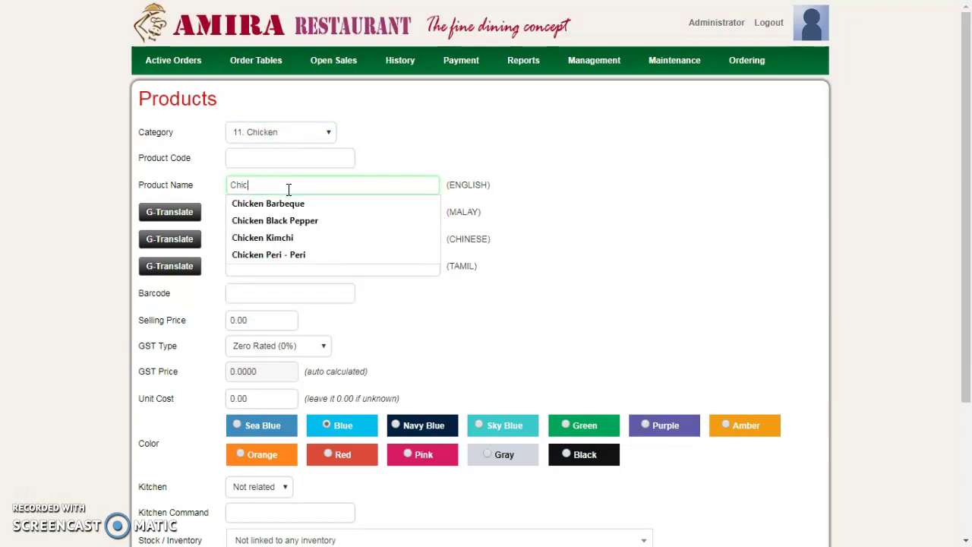
{"action": "type", "text": "ken Rice"}
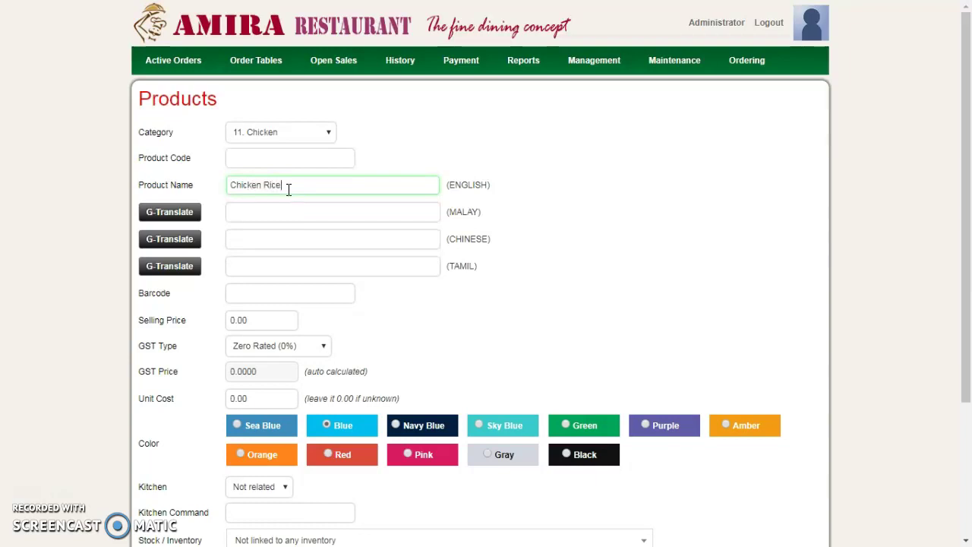
{"action": "left_click", "coordinate": [266, 213]}
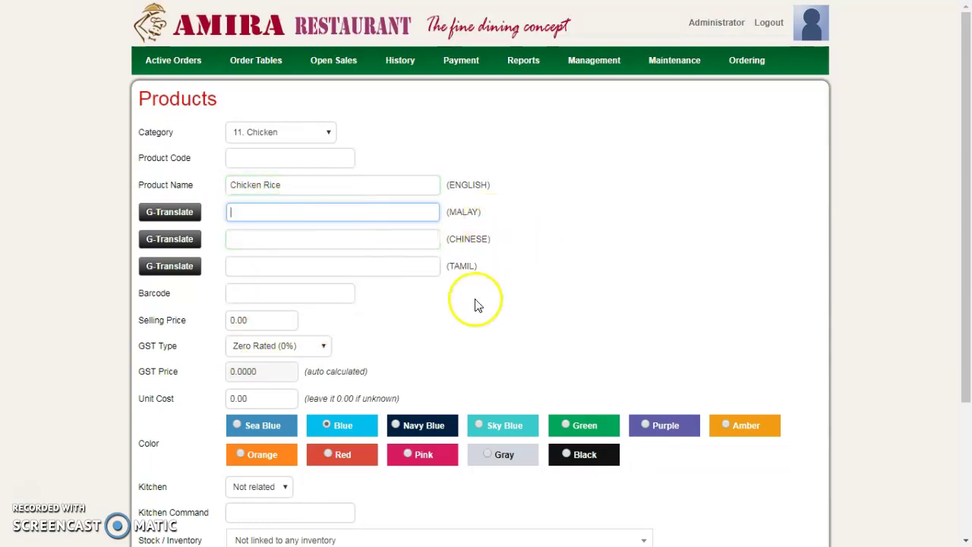
{"action": "left_click", "coordinate": [301, 267]}
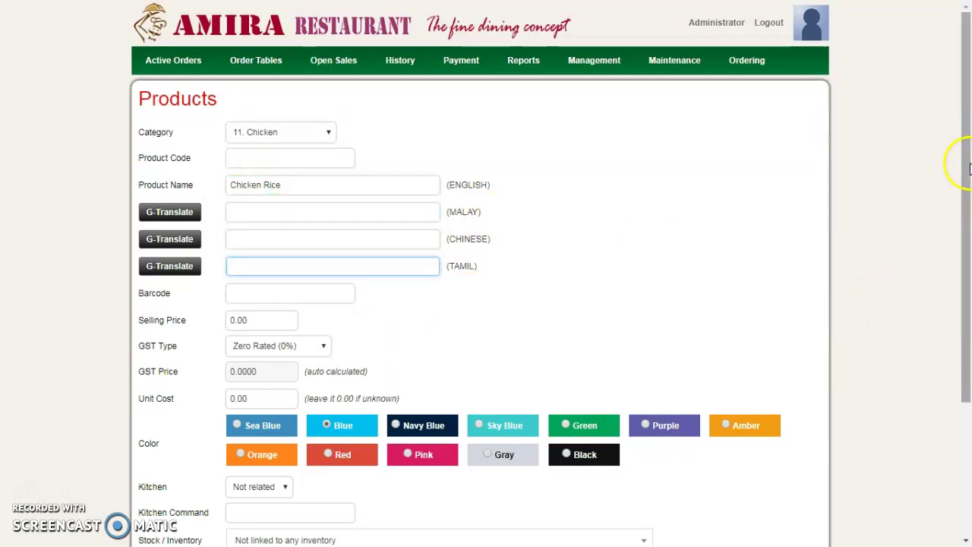
- Set the selling price to 7.50 and the GST type to Zero Rated (0%)
{"action": "left_click_drag", "start_coordinate": [970, 169], "coordinate": [962, 264]}
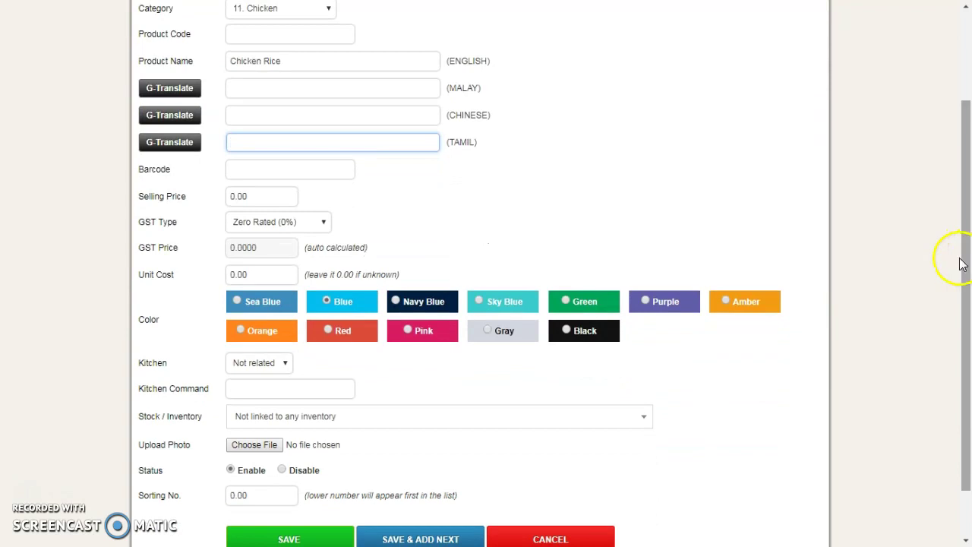
{"action": "left_click", "coordinate": [265, 200]}
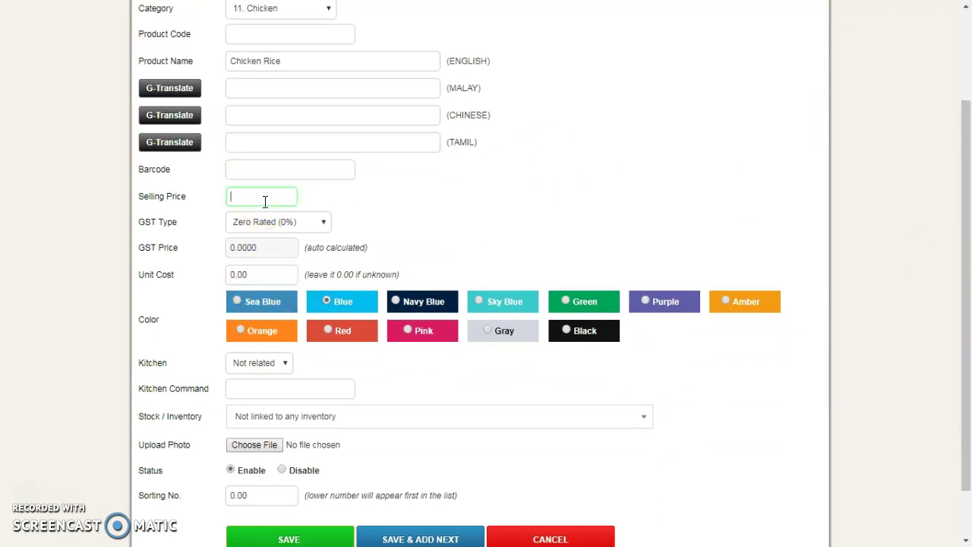
{"action": "type", "text": "7.50"}
{"action": "left_click", "coordinate": [275, 222]}
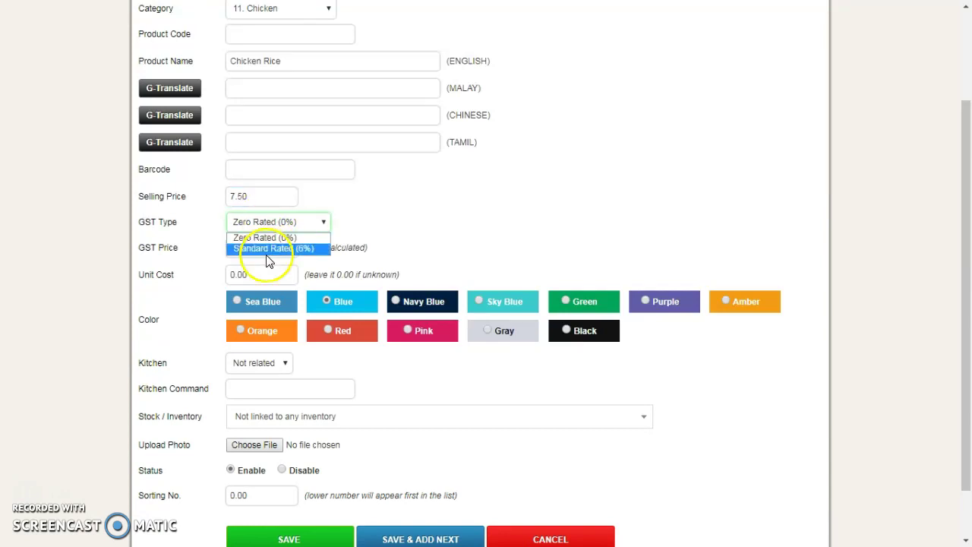
{"action": "left_click", "coordinate": [268, 251]}
{"action": "left_click", "coordinate": [279, 224]}
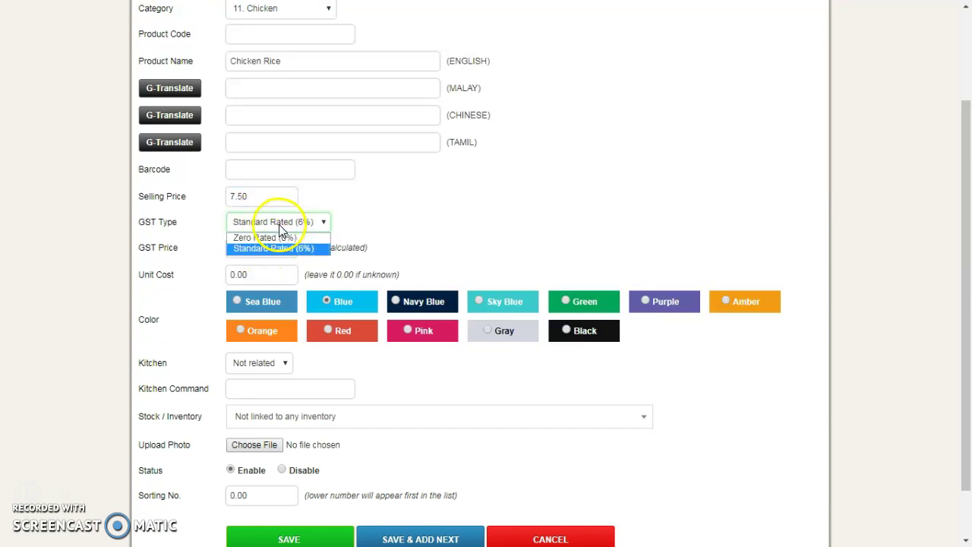
{"action": "left_click", "coordinate": [283, 241]}
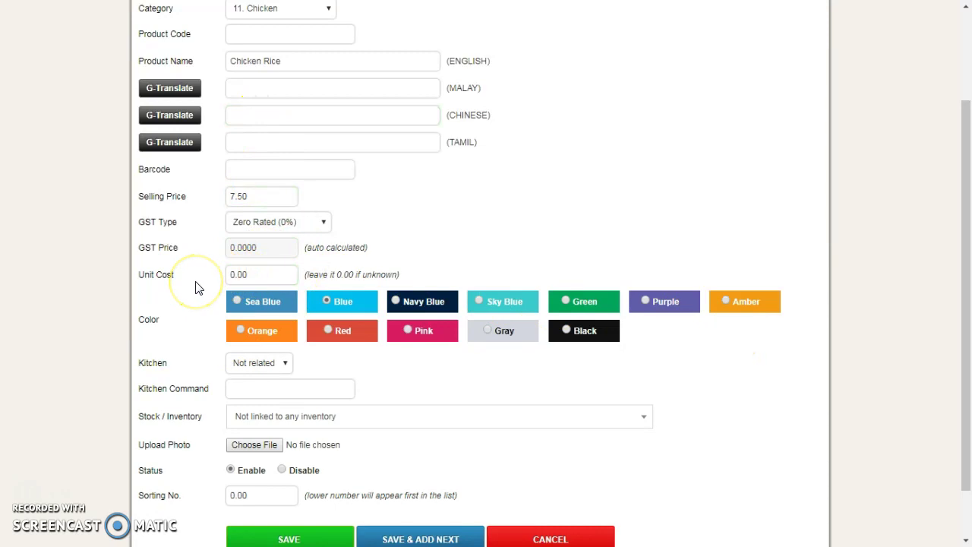
{"action": "scroll", "coordinate": [196, 287], "scroll_direction": "down", "scroll_amount": 2}
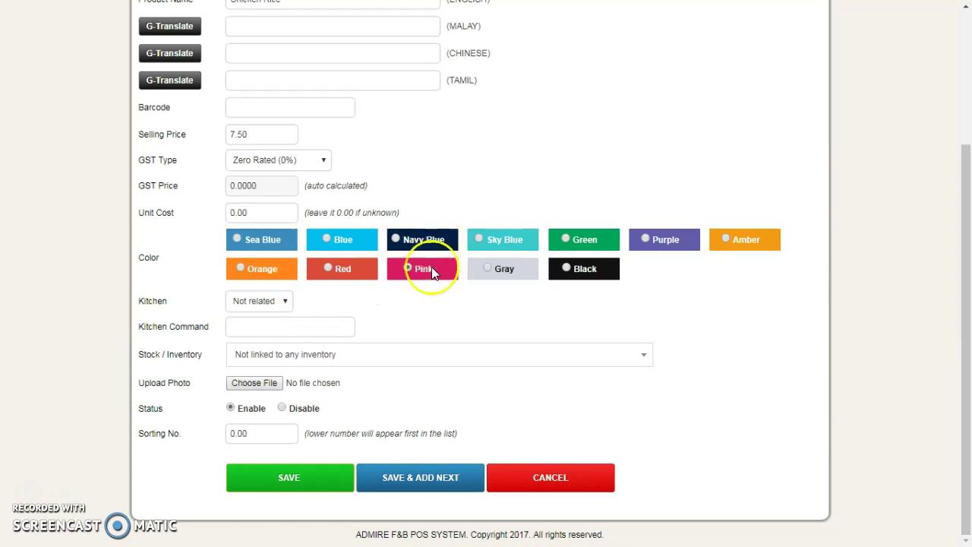
{"action": "left_click", "coordinate": [276, 312]}
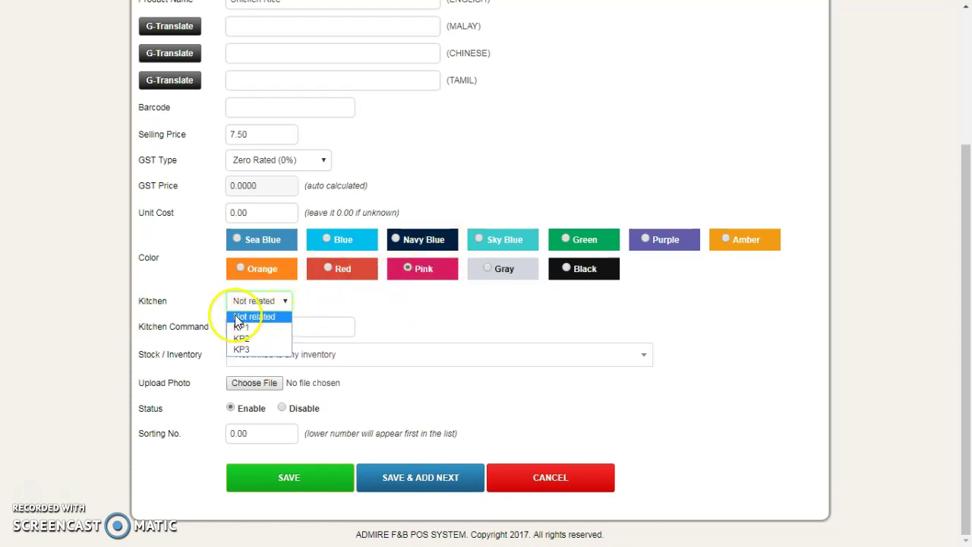
{"action": "left_click", "coordinate": [201, 315]}
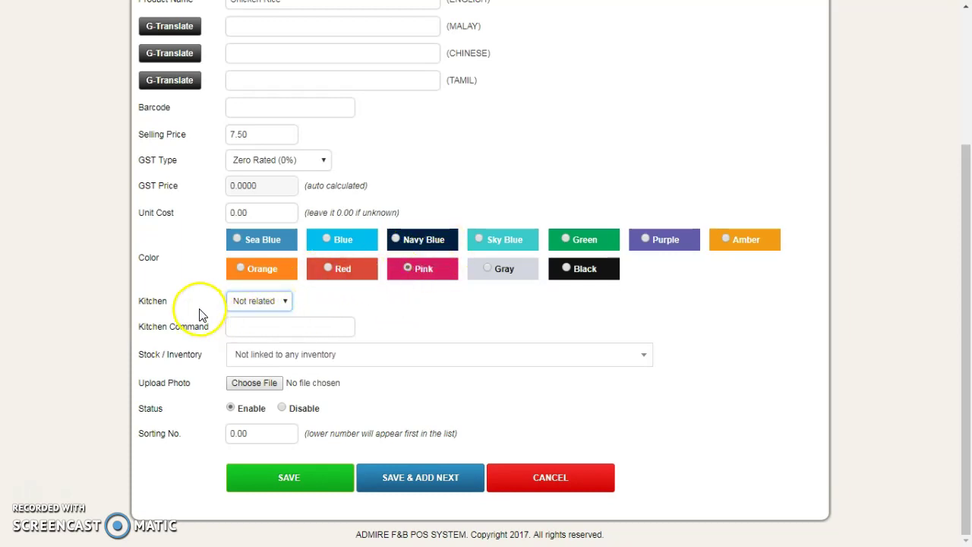
{"action": "left_click", "coordinate": [272, 307]}
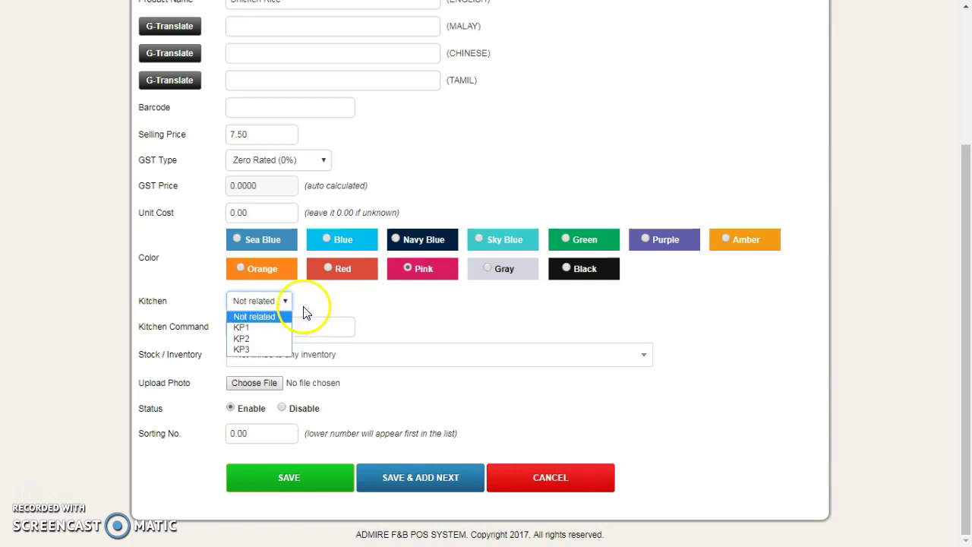
{"action": "left_click", "coordinate": [279, 316]}
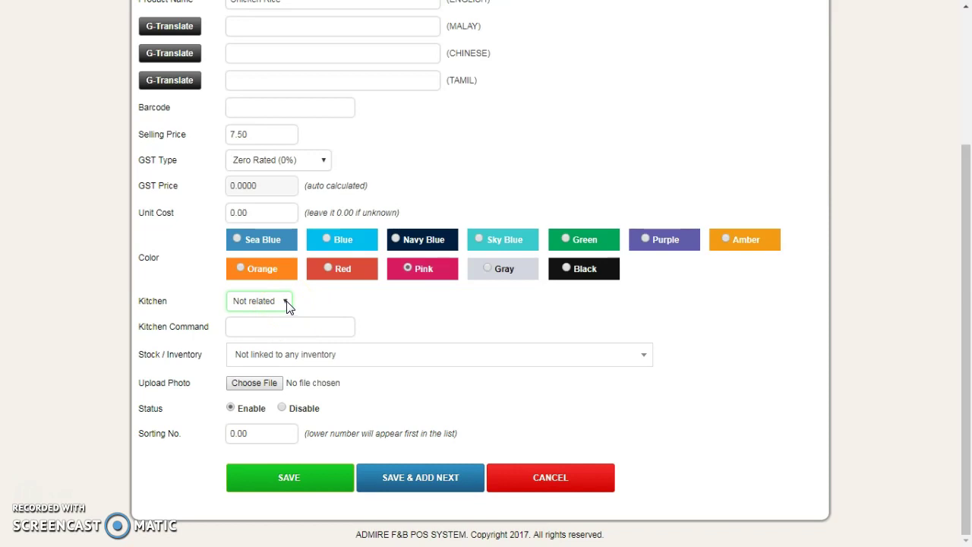
{"action": "left_click", "coordinate": [288, 304]}
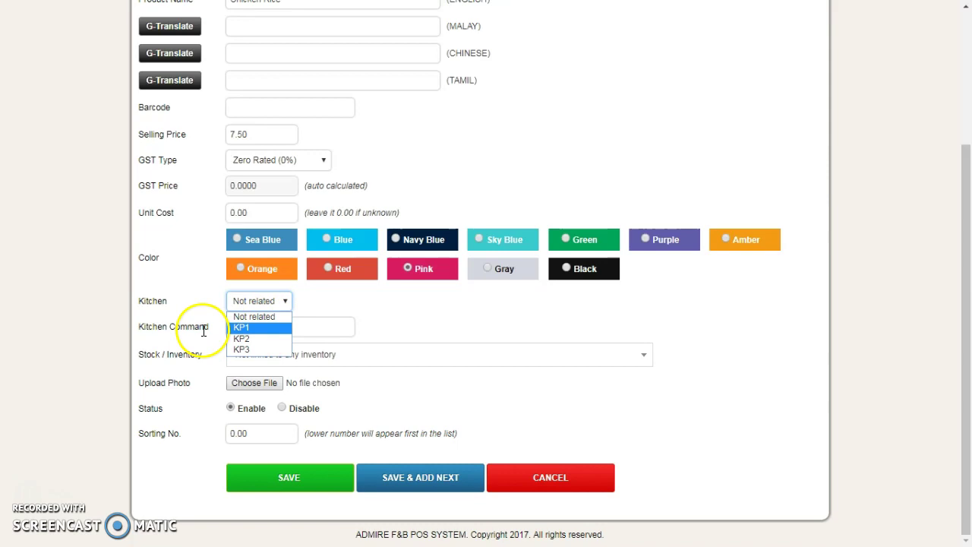
{"action": "left_click", "coordinate": [259, 330]}
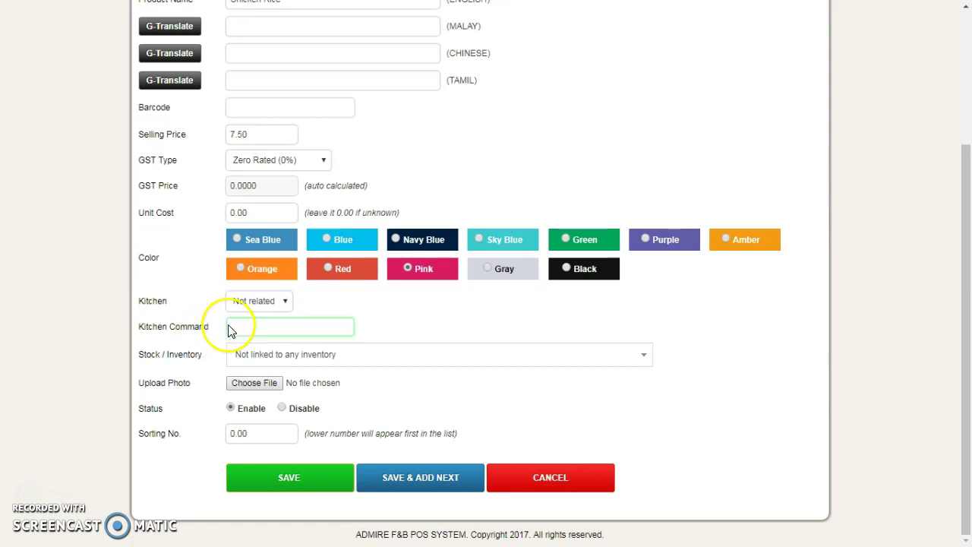
{"action": "left_click", "coordinate": [249, 363]}
{"action": "left_click", "coordinate": [430, 319]}
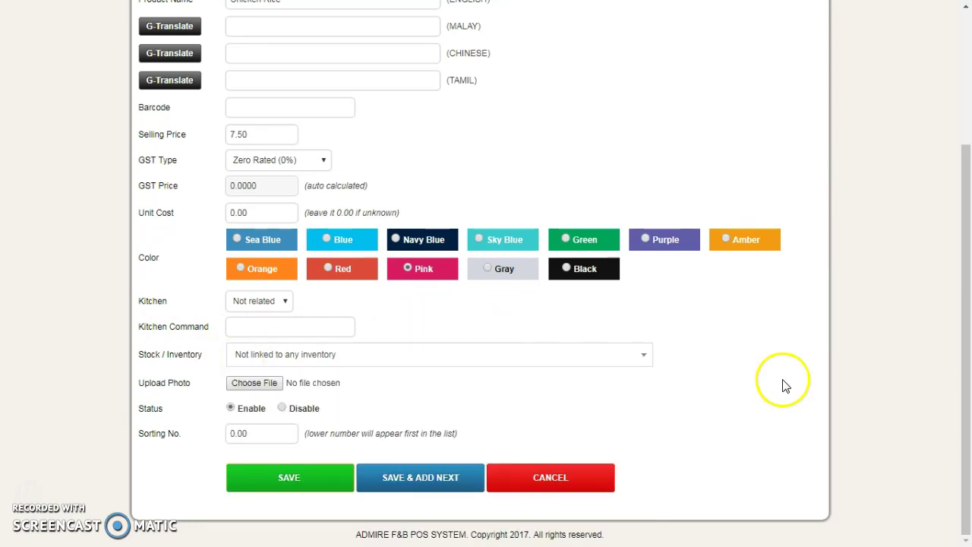
{"action": "left_click", "coordinate": [304, 365]}
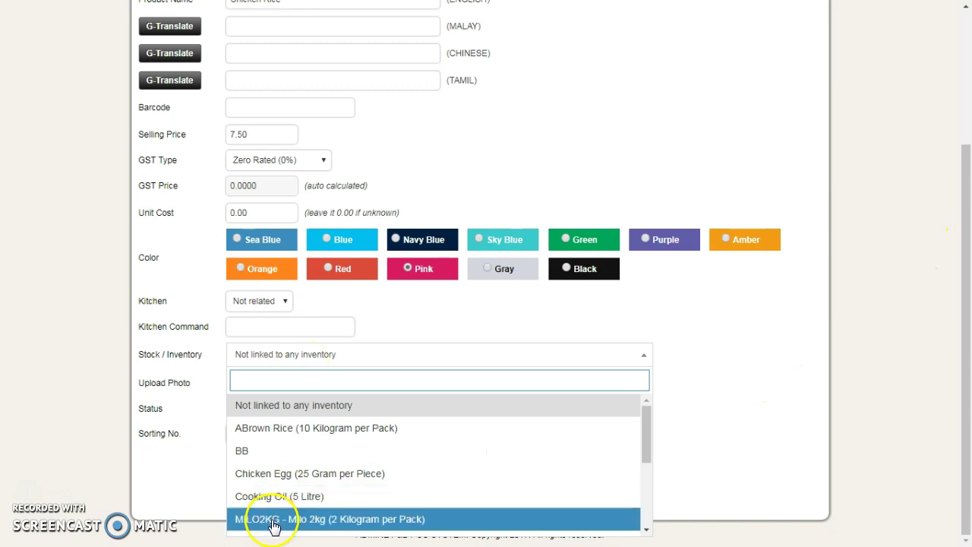
{"action": "left_click", "coordinate": [183, 411]}
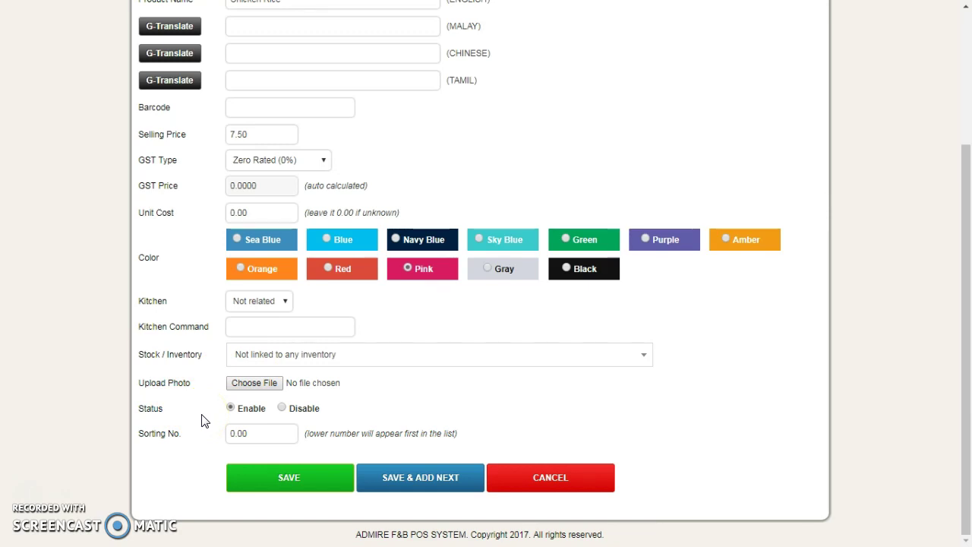
{"action": "left_click", "coordinate": [237, 431]}
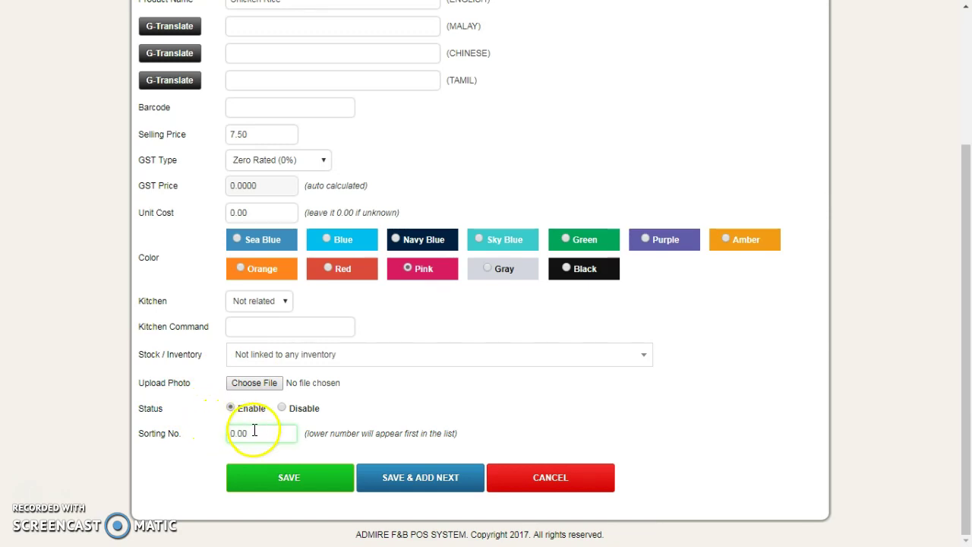
{"action": "left_click", "coordinate": [232, 408]}
- Save the Chicken Rice product and filter the Products list to '11. Chicken'
{"action": "left_click", "coordinate": [301, 486]}
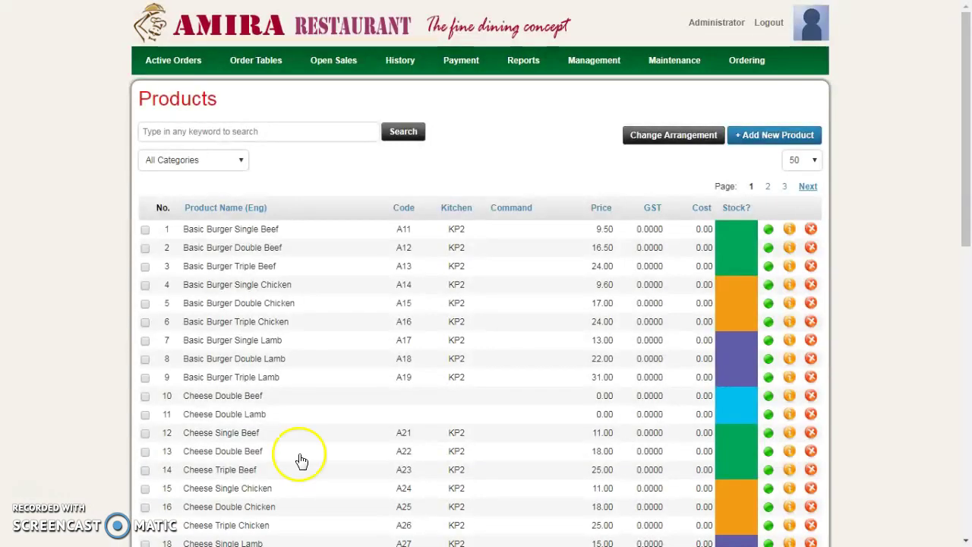
{"action": "left_click", "coordinate": [220, 160]}
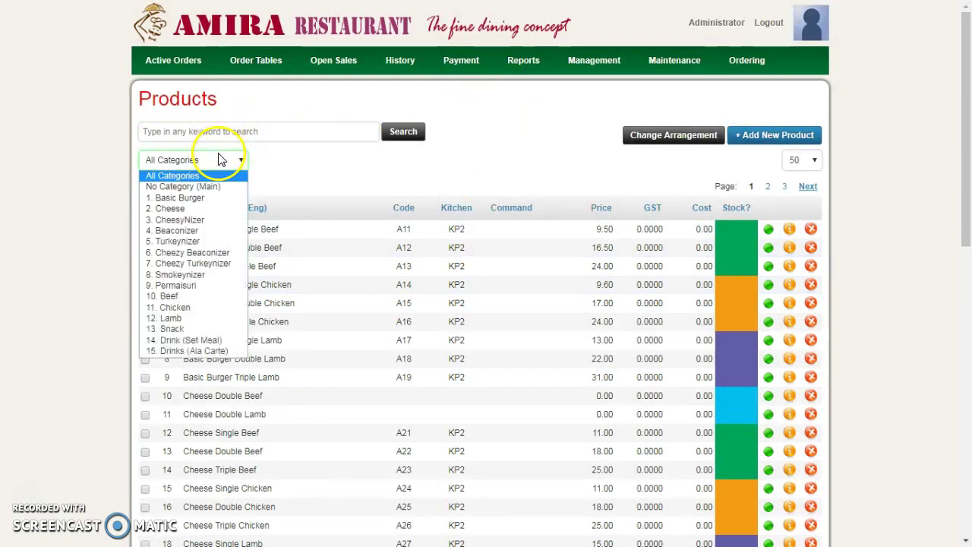
{"action": "left_click", "coordinate": [182, 308]}
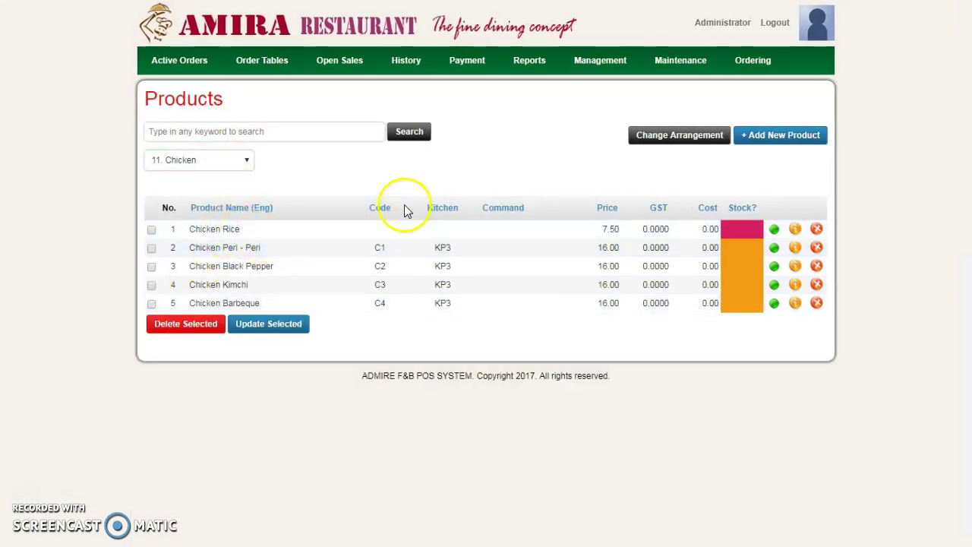
- Move Chicken Rice to last in the Chicken menu arrangement, after C1–C4, and save
{"action": "left_click", "coordinate": [707, 144]}
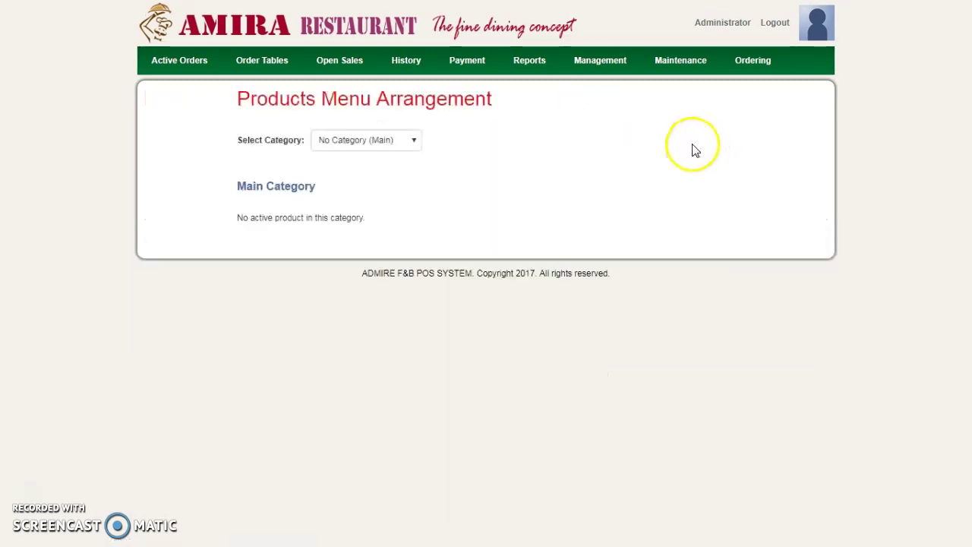
{"action": "left_click", "coordinate": [405, 147]}
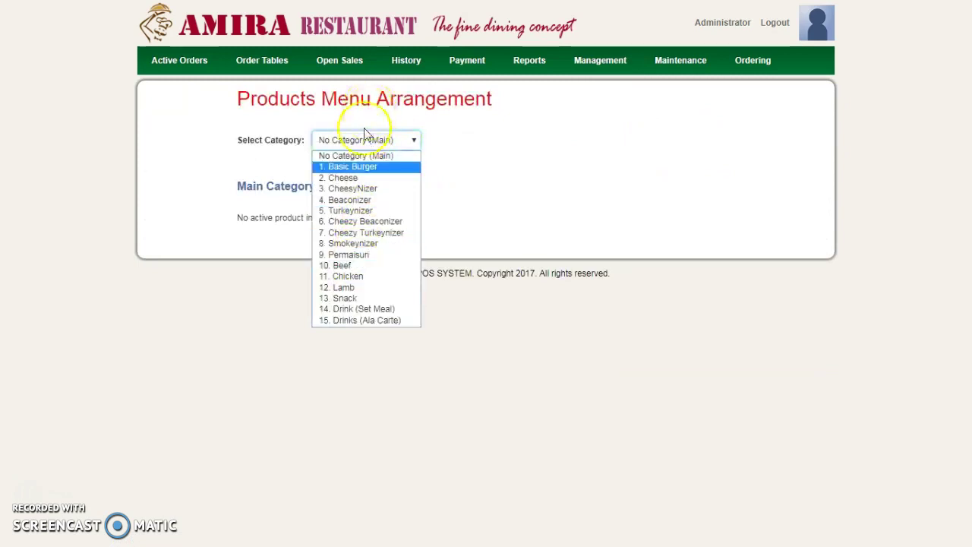
{"action": "left_click", "coordinate": [347, 275]}
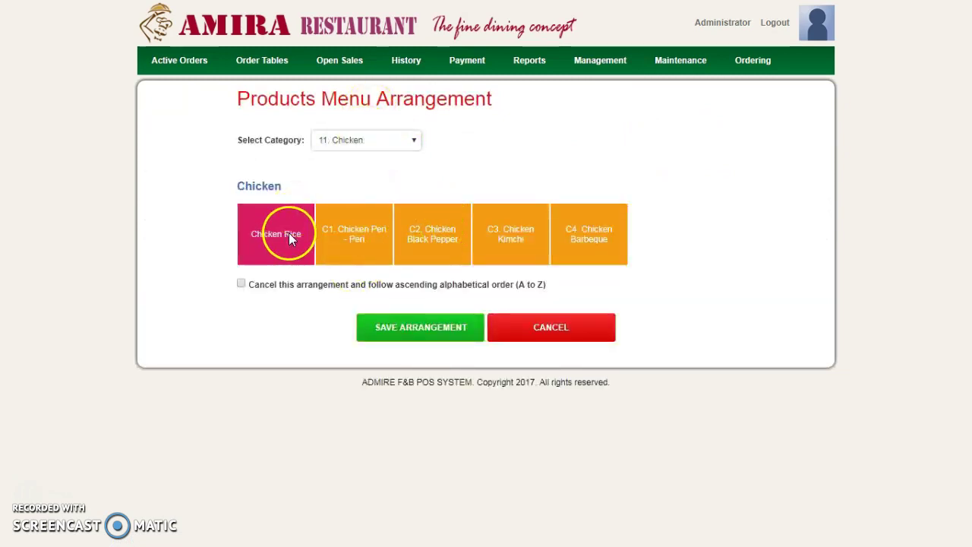
{"action": "left_click_drag", "start_coordinate": [289, 238], "coordinate": [611, 237]}
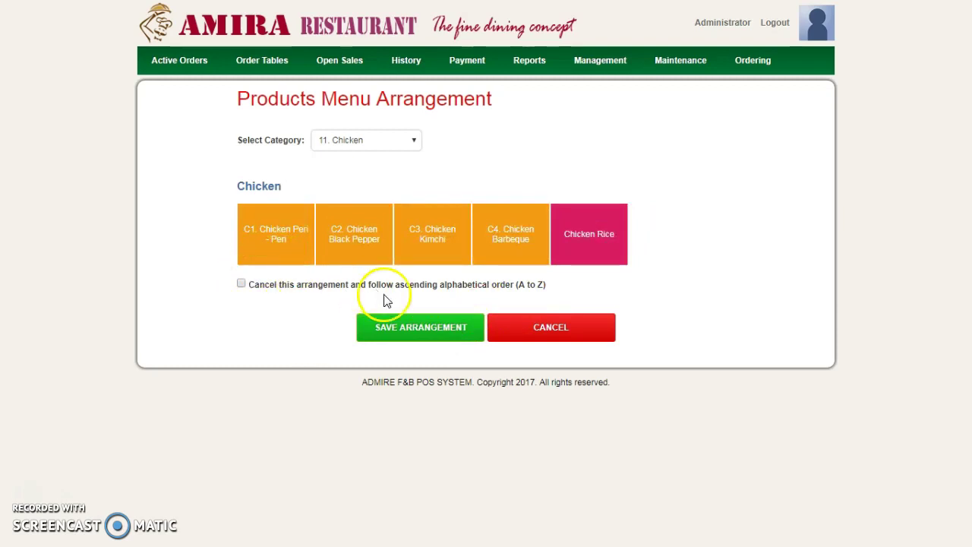
{"action": "left_click", "coordinate": [394, 327]}
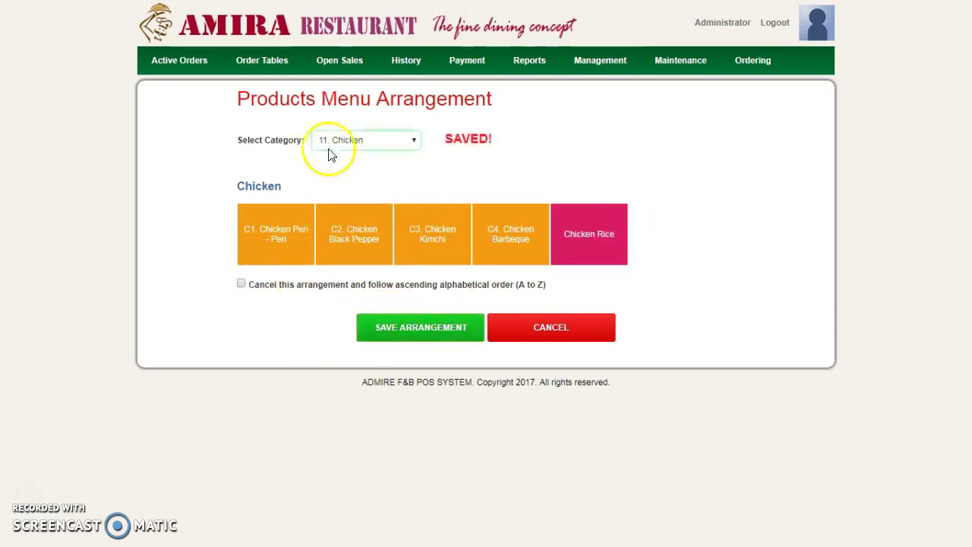
- Add one Chicken Rice at 7.50 to a new Open Sales order, totalling RM 7.50
{"action": "left_click", "coordinate": [352, 70]}
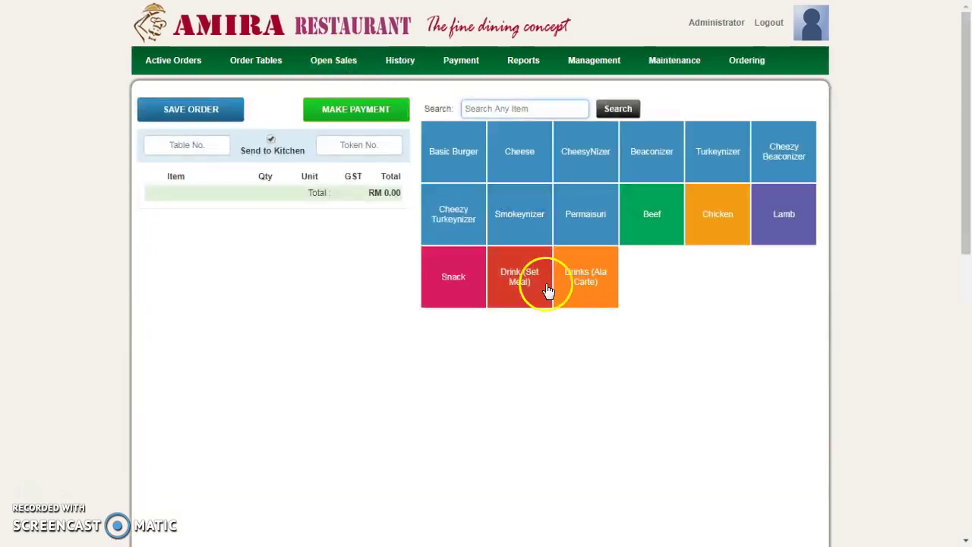
{"action": "left_click", "coordinate": [706, 242]}
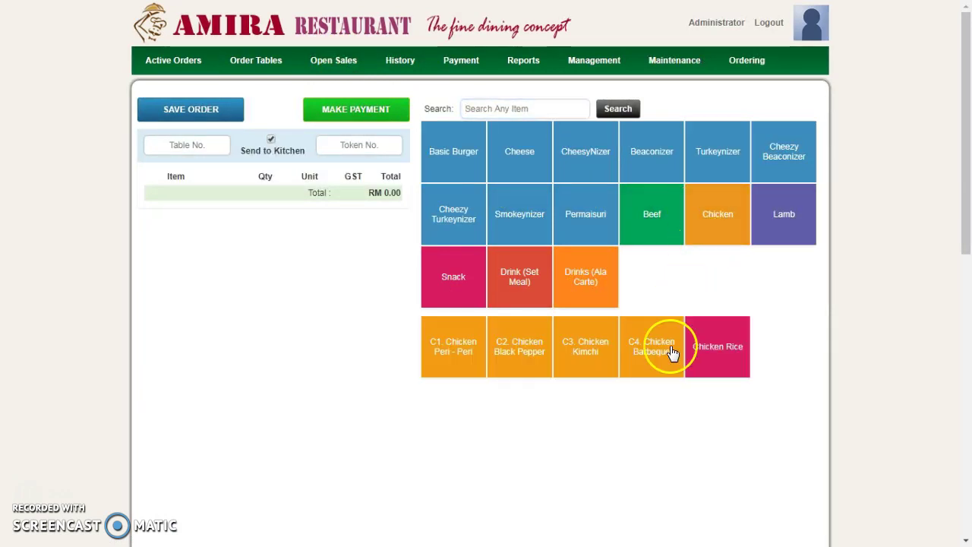
{"action": "left_click", "coordinate": [741, 359]}
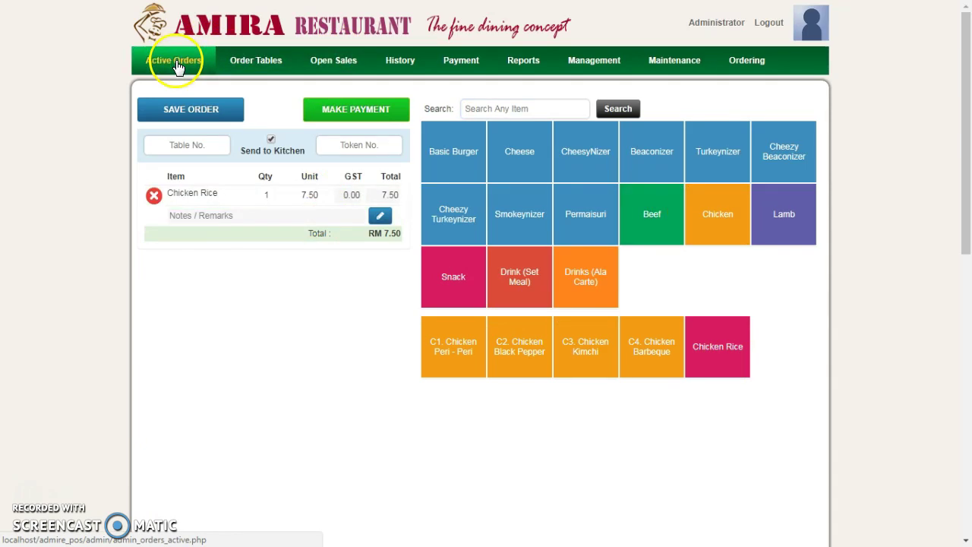
- Add Chicken Rice, quantity 3 at 7.50 each, to table T-45's order
{"action": "left_click", "coordinate": [737, 70]}
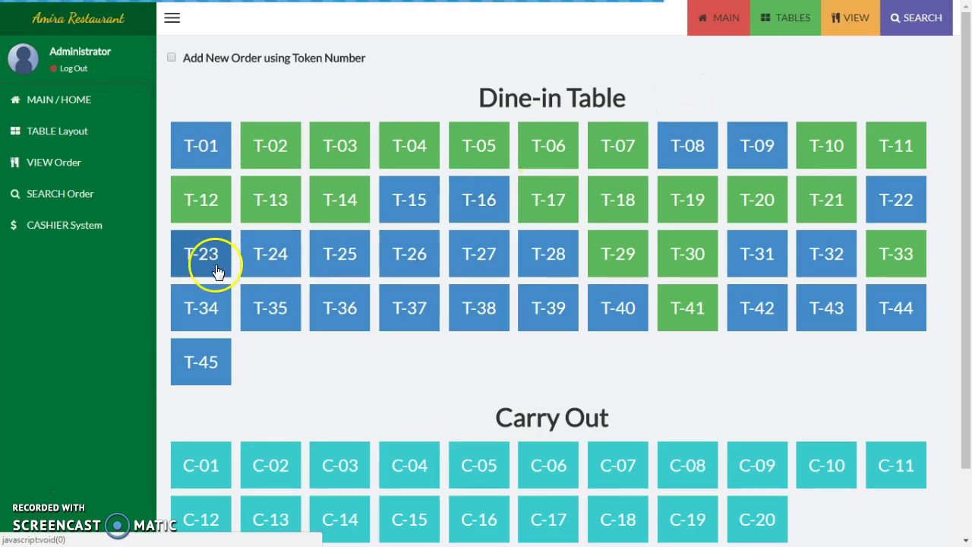
{"action": "left_click", "coordinate": [209, 376]}
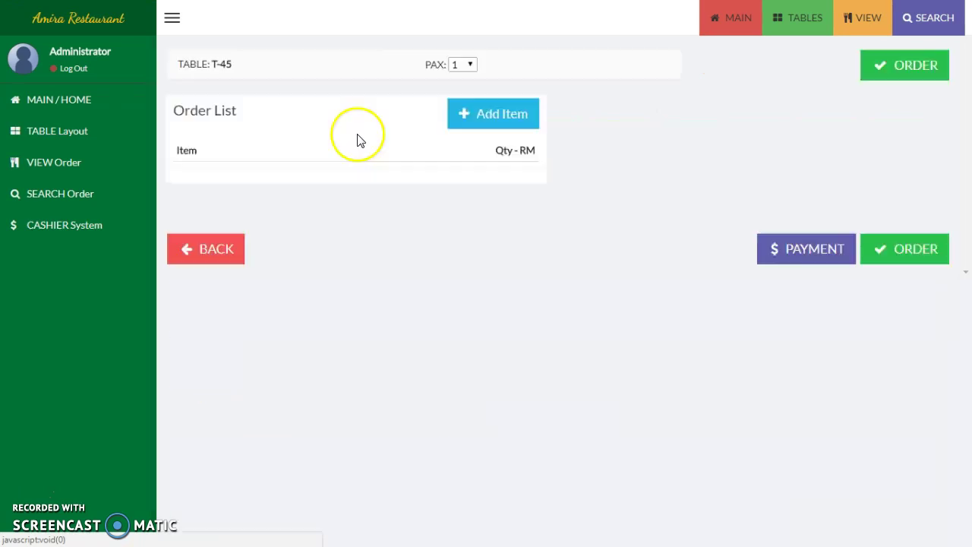
{"action": "left_click", "coordinate": [490, 121]}
{"action": "left_click", "coordinate": [737, 189]}
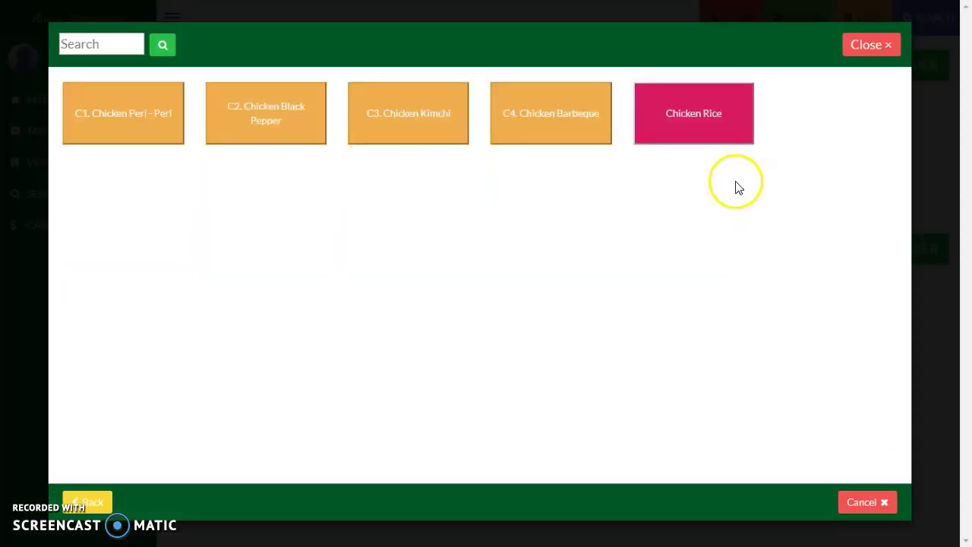
{"action": "left_click", "coordinate": [698, 149]}
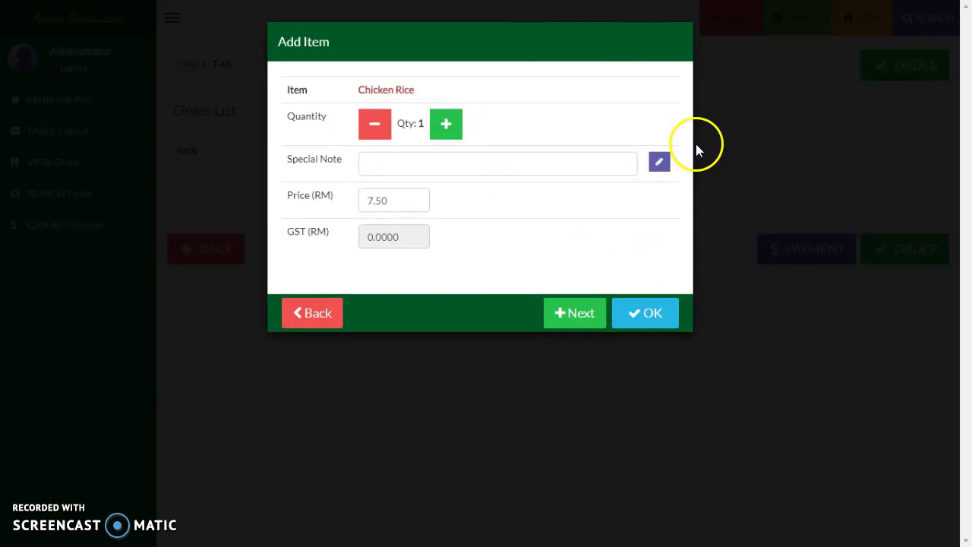
{"action": "left_click", "coordinate": [444, 128]}
{"action": "left_click", "coordinate": [445, 128]}
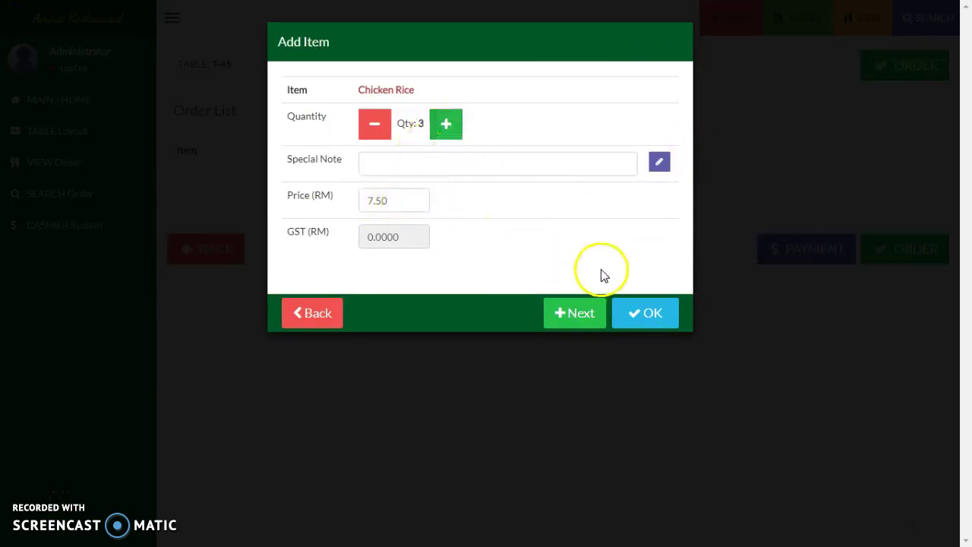
{"action": "left_click", "coordinate": [644, 310]}
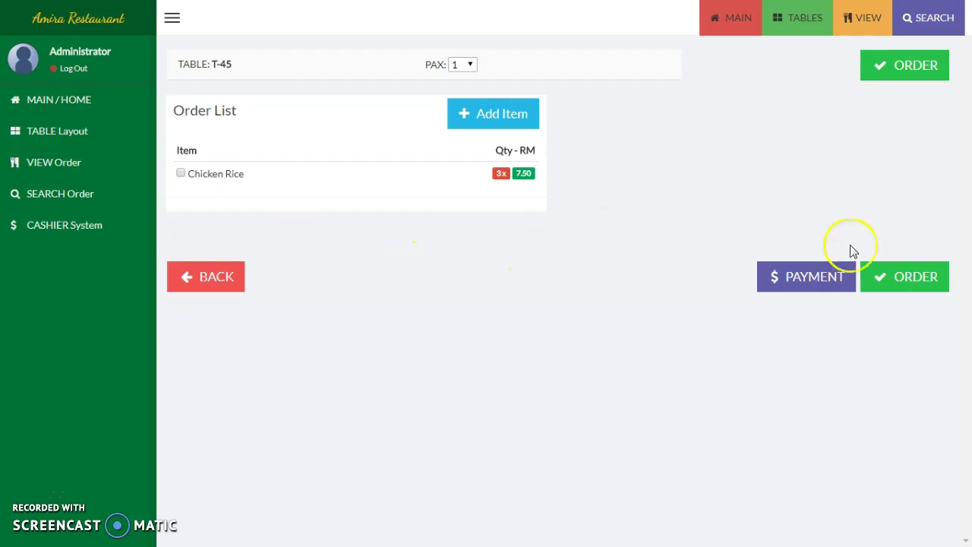